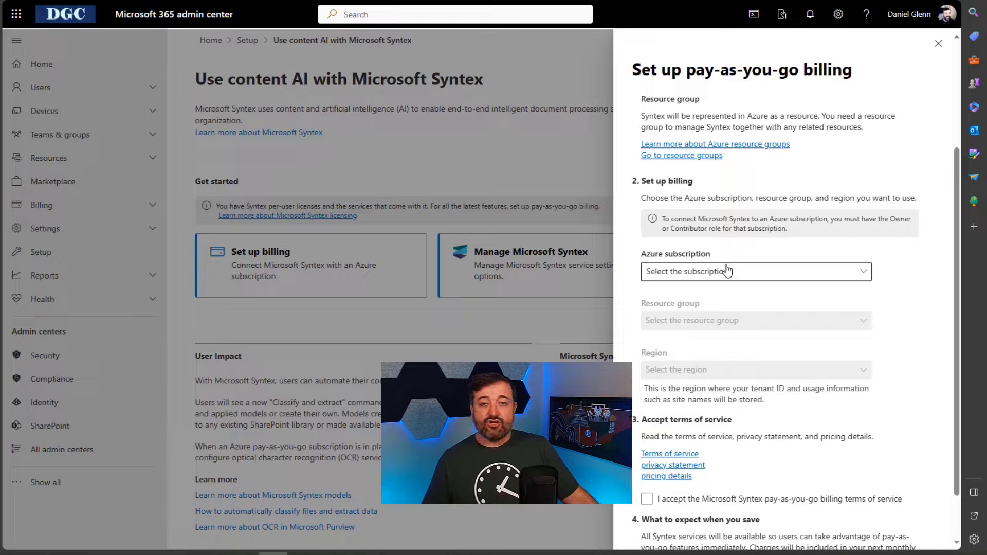
Step: Check which Azure subscriptions are offered for Syntex pay-as-you-go billing without choosing one
left_click(728, 271)
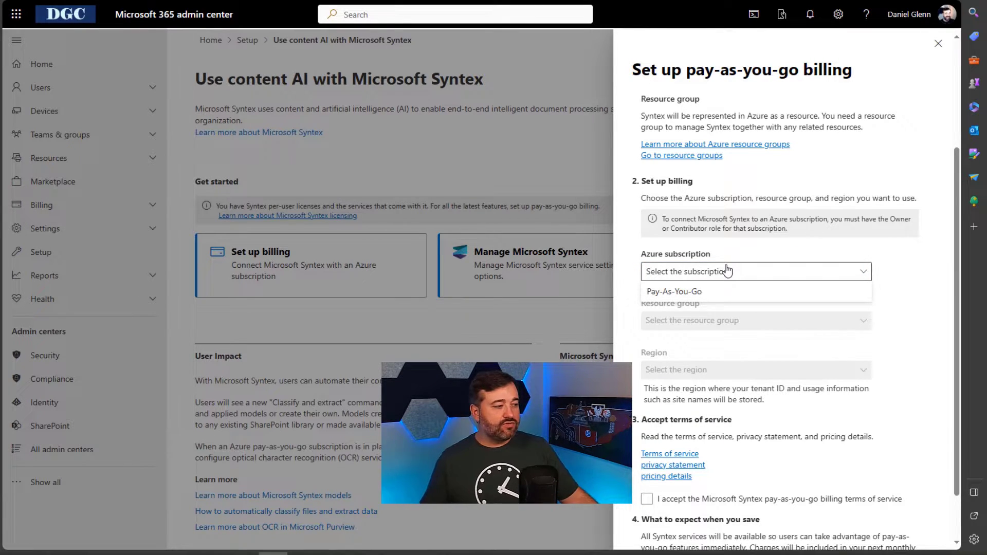
left_click(916, 318)
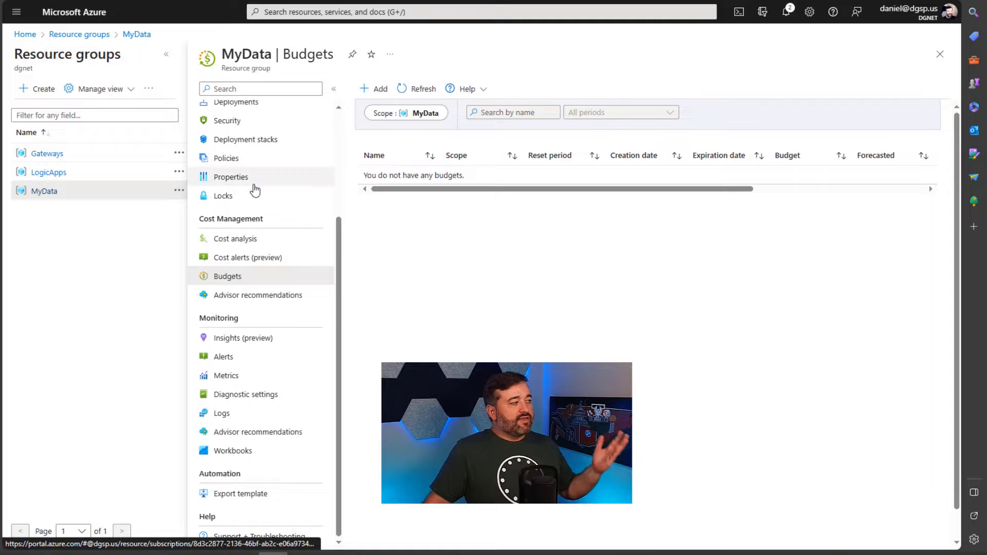
Step: Open the Create budget form from the MyData resource group's Budgets page
scroll(253, 195, "up", 3)
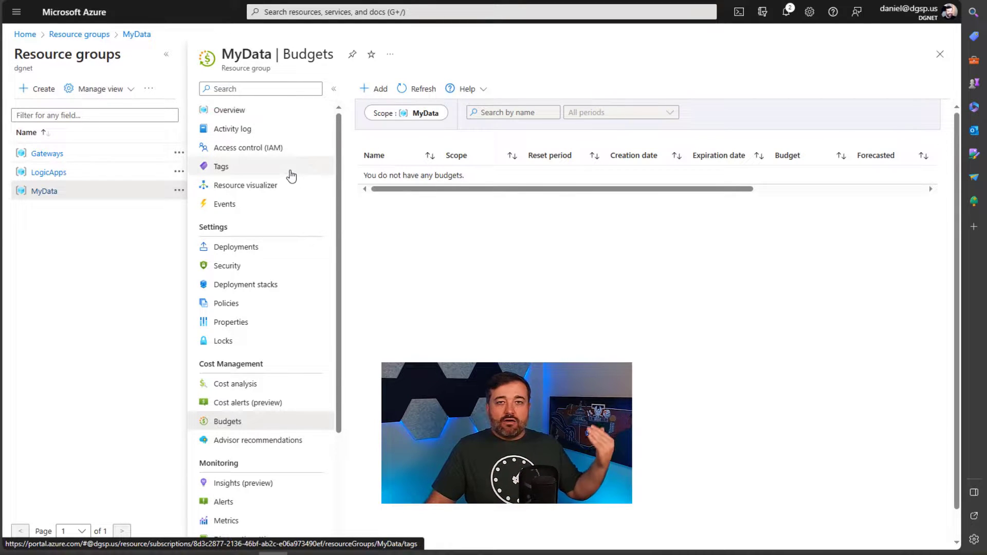
scroll(294, 194, "down", 3)
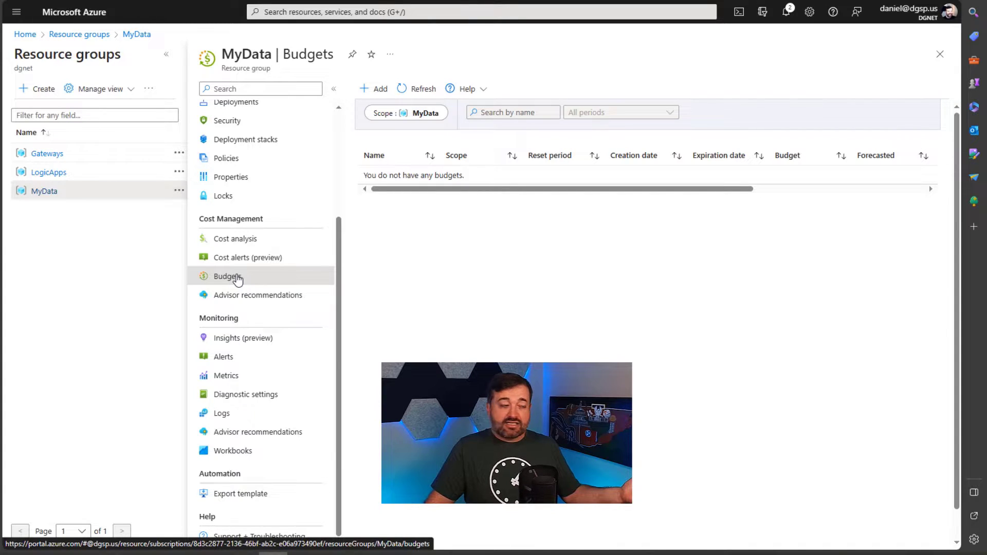
left_click(381, 88)
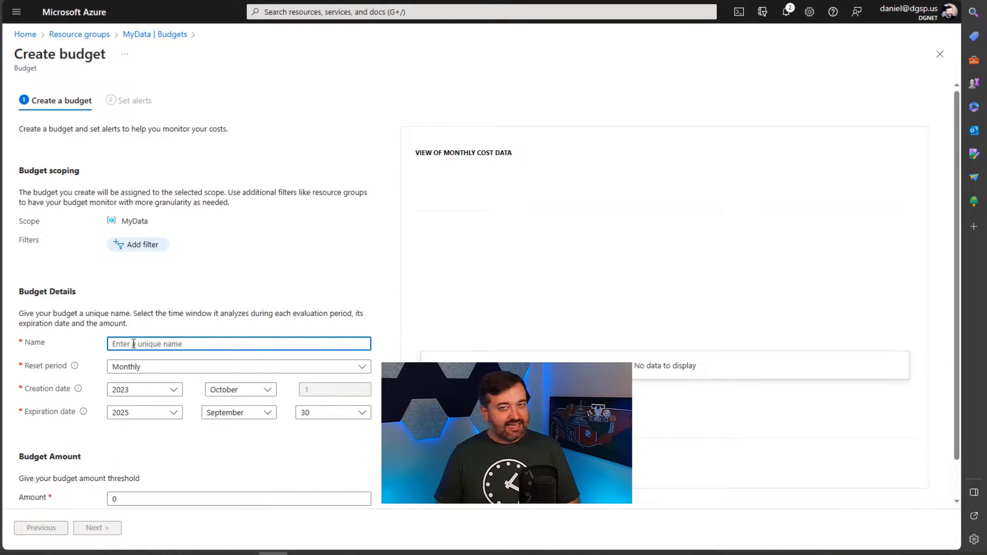
Step: Enter MyDataBudget as the new budget's name
type("MyData")
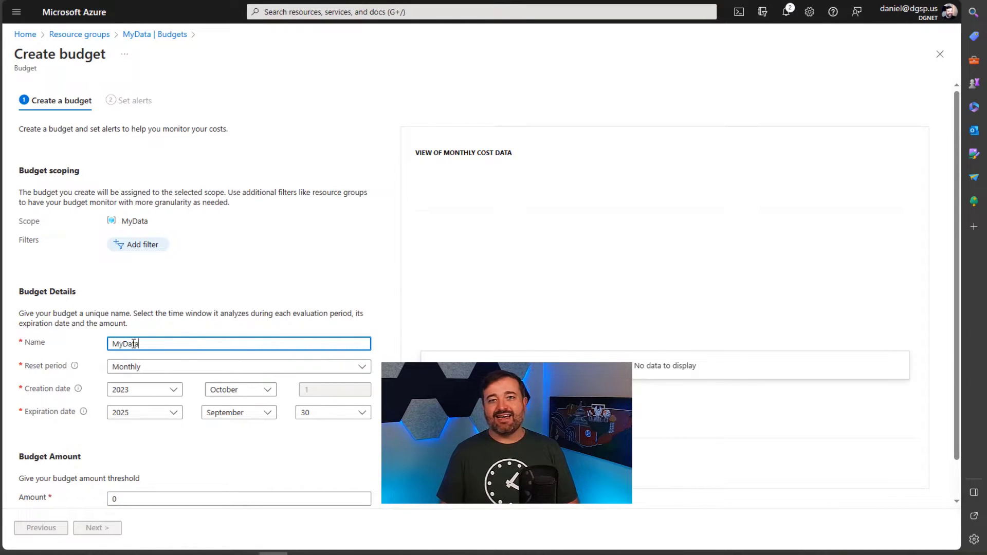
type("Budget")
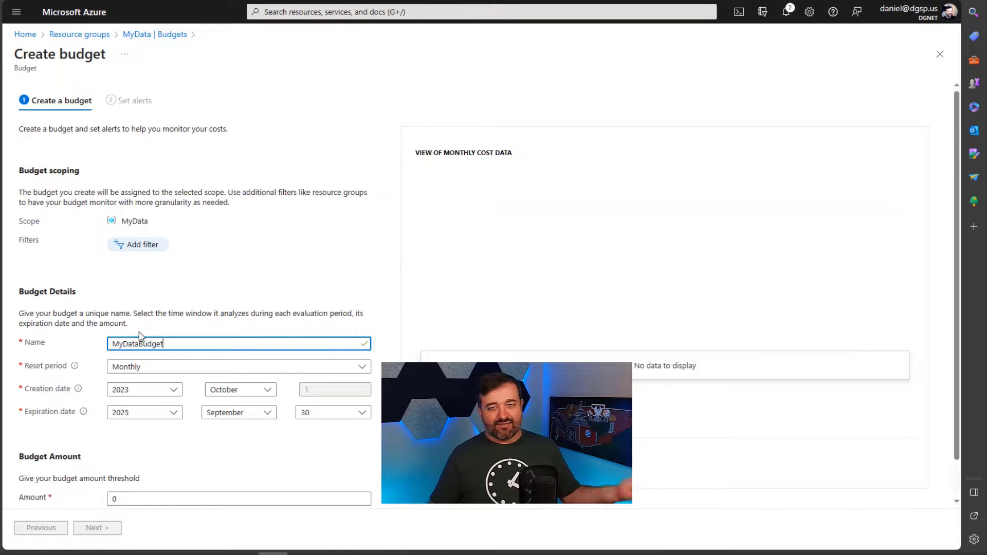
left_click(85, 202)
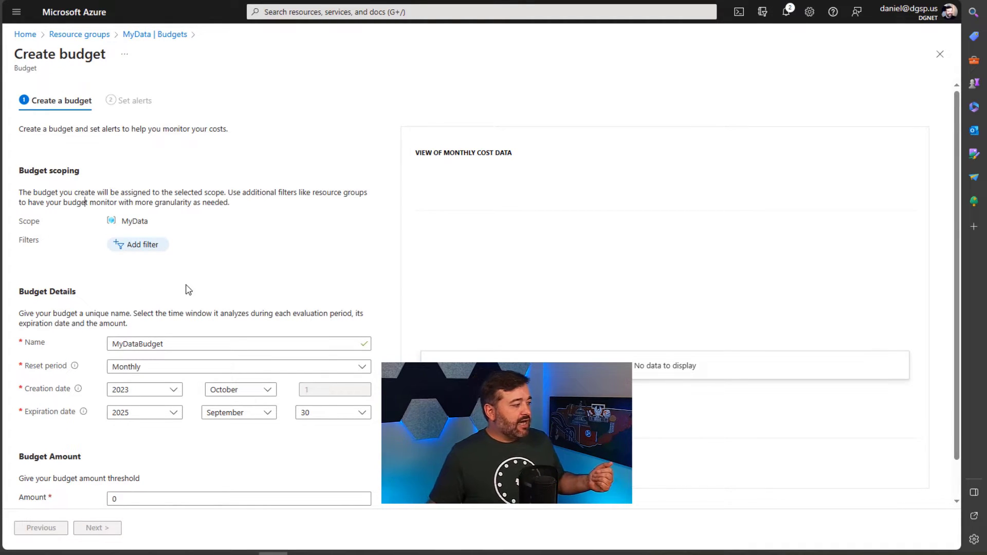
Step: Keep the Monthly reset period and set the expiration year to 2033
scroll(193, 281, "down", 1)
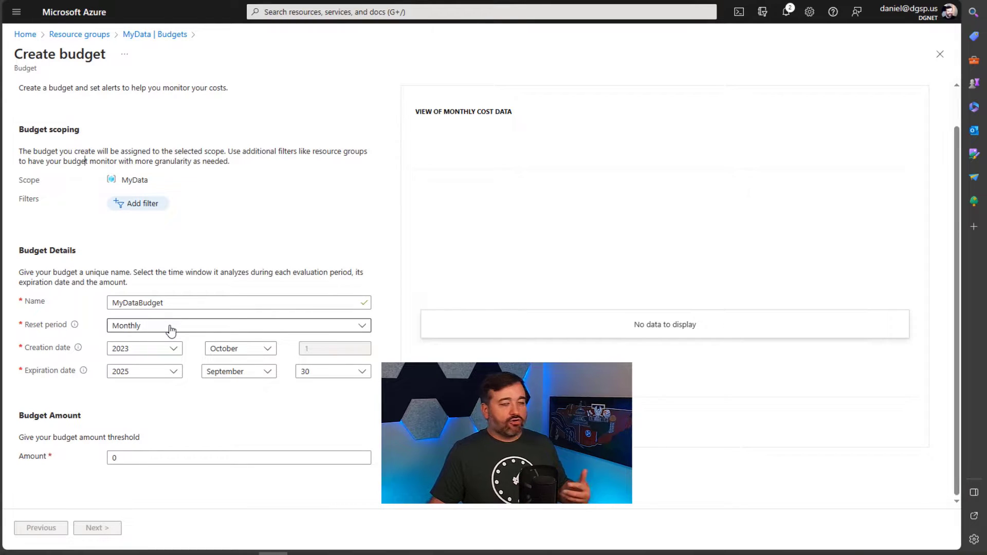
left_click(171, 331)
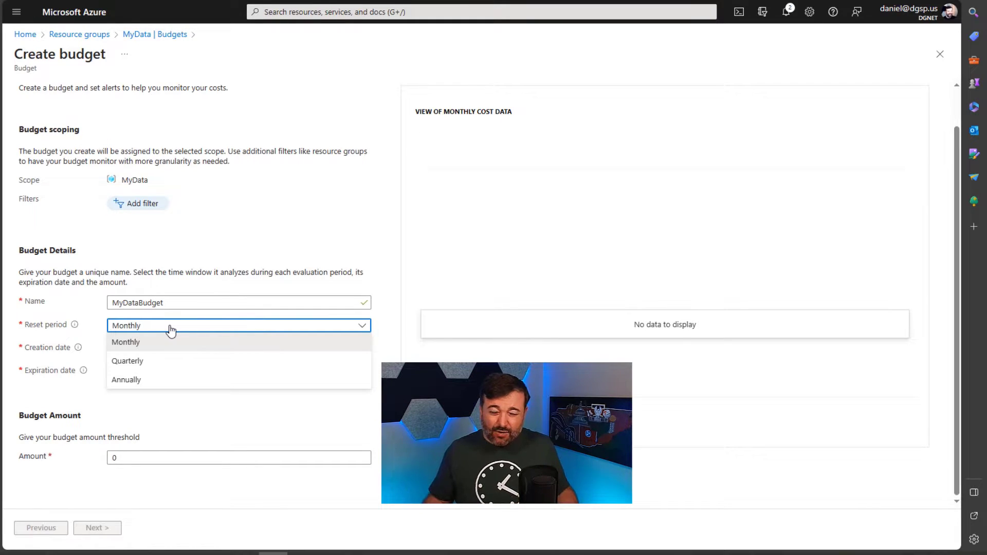
left_click(171, 329)
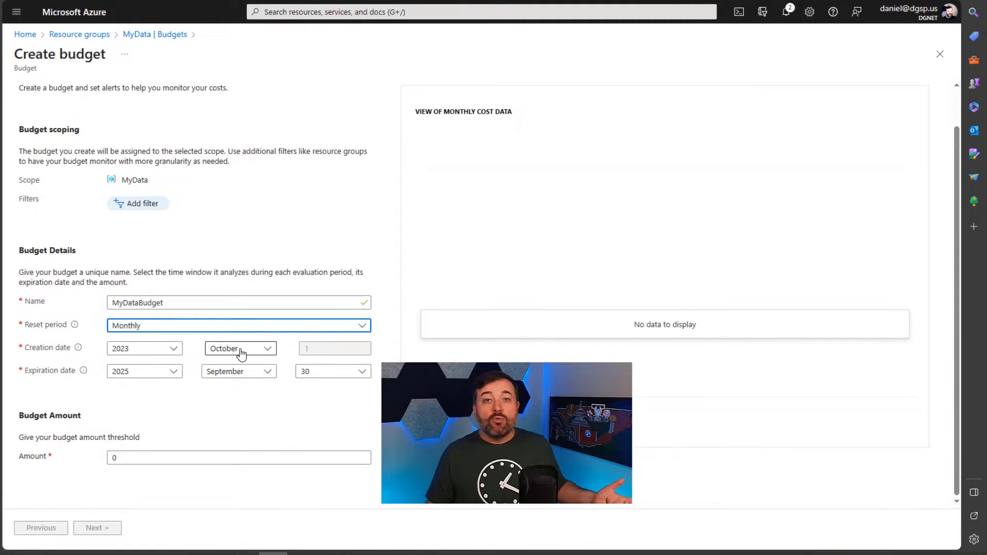
left_click(159, 381)
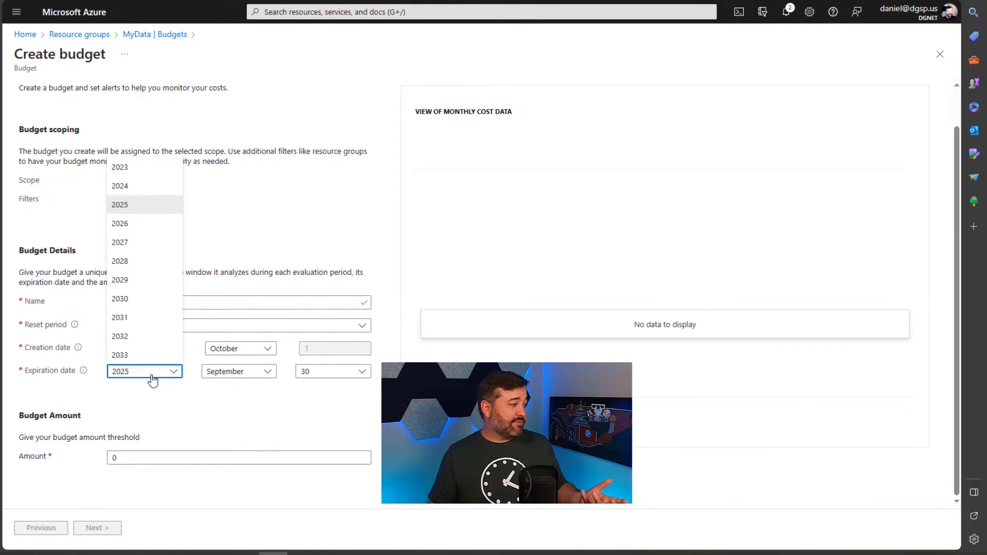
left_click(137, 360)
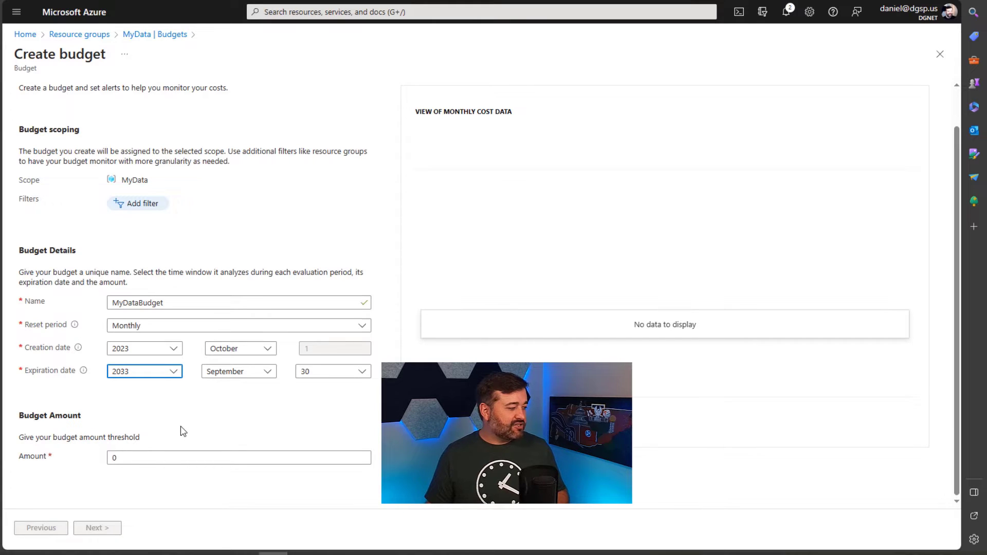
Step: Set the budget amount to 100 and continue to the alerts step
double_click(153, 457)
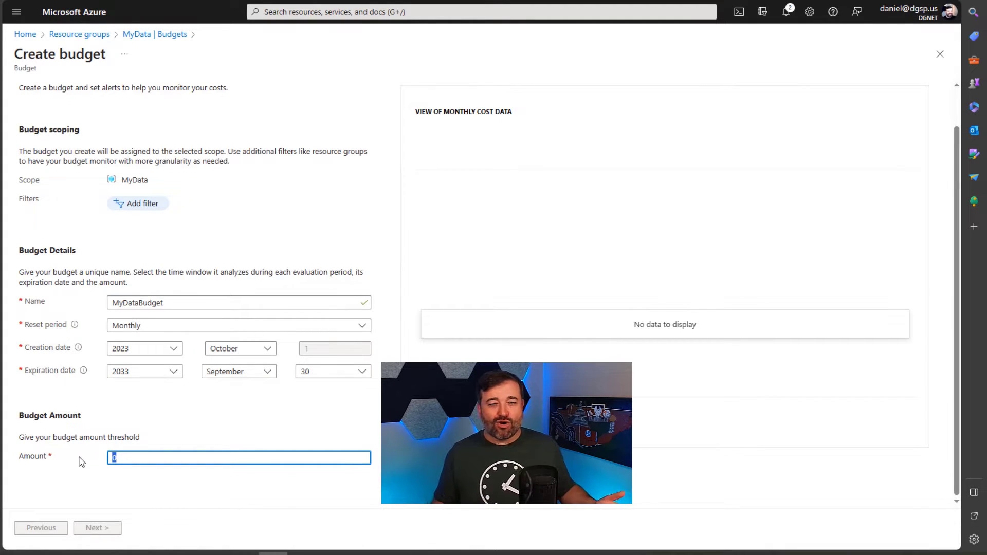
type("1")
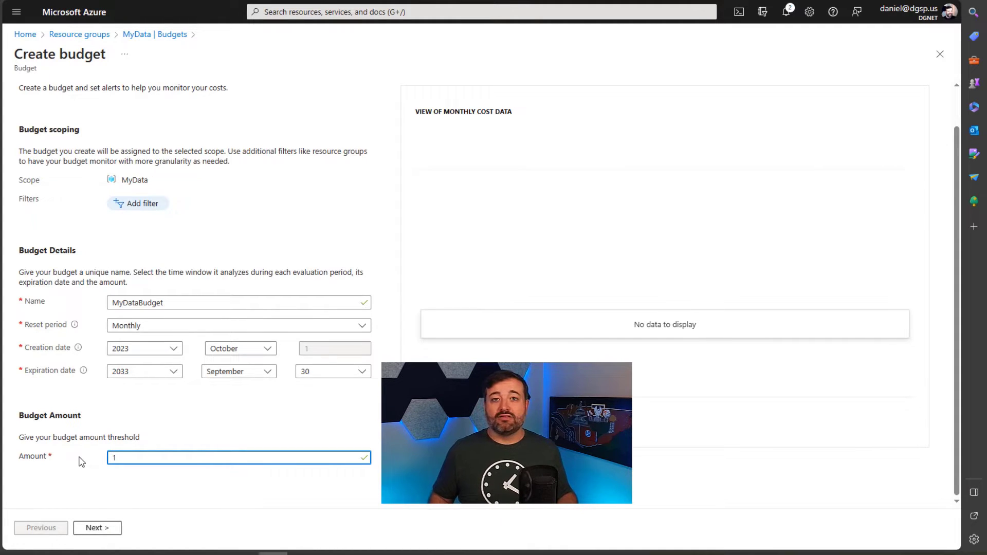
type("00")
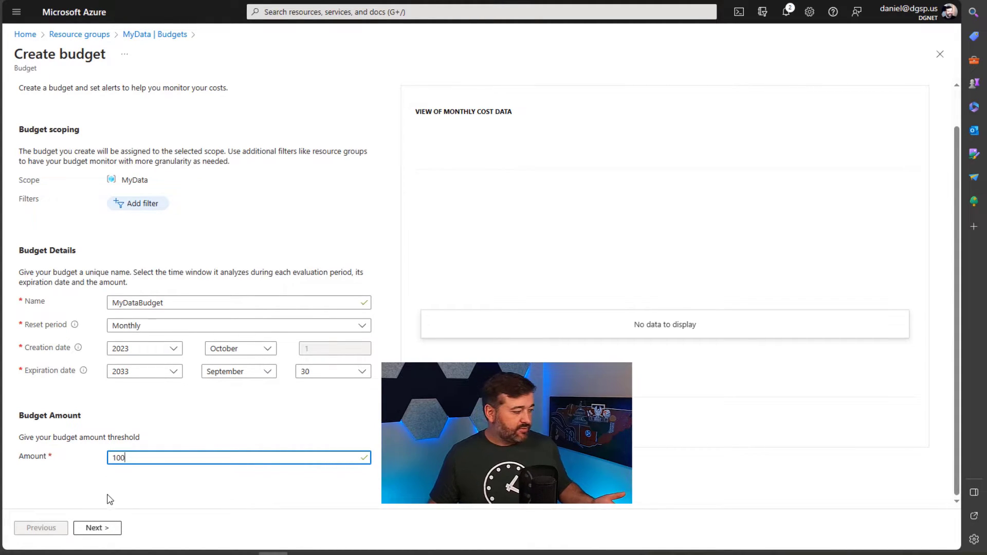
left_click(108, 532)
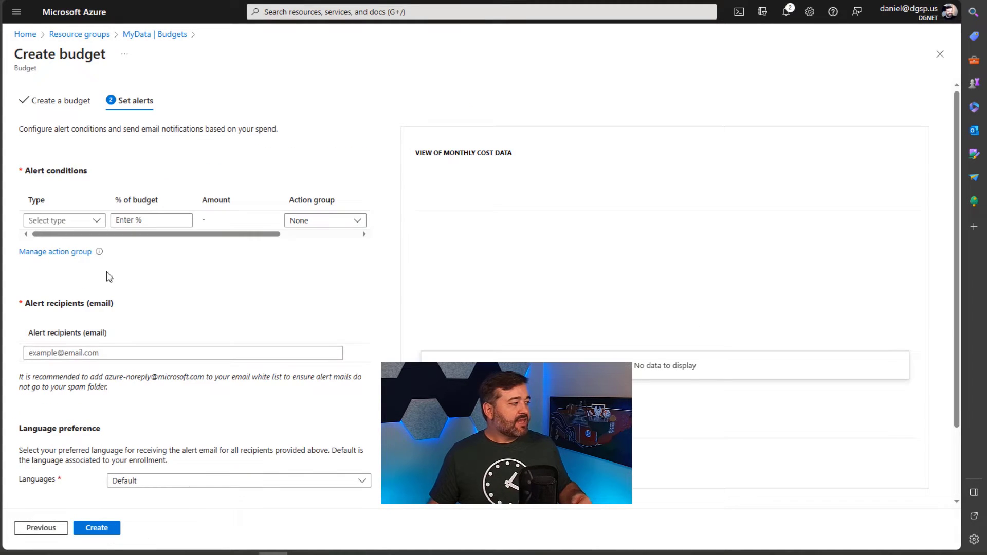
Step: Add a Forecasted alert condition at 80% of the budget
left_click(68, 224)
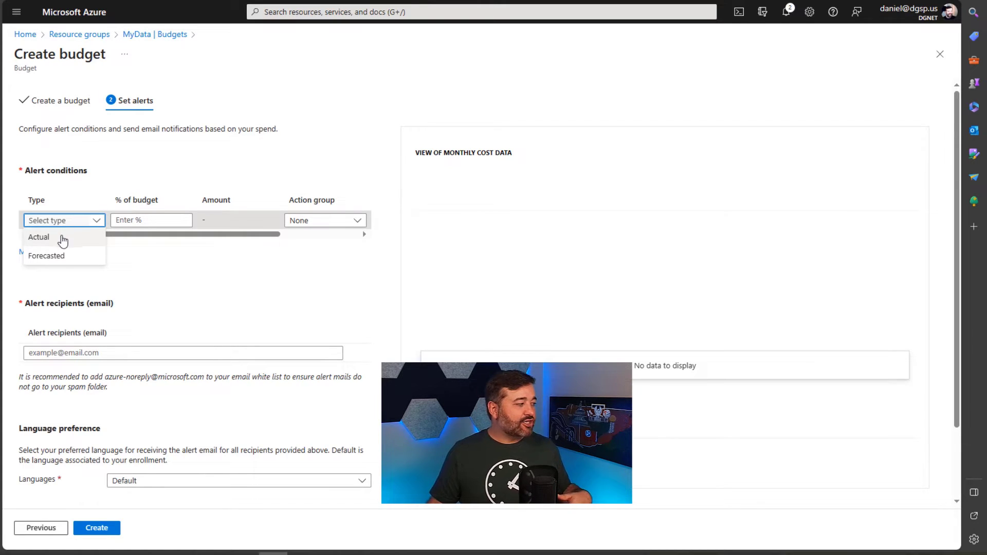
left_click(63, 257)
left_click(132, 222)
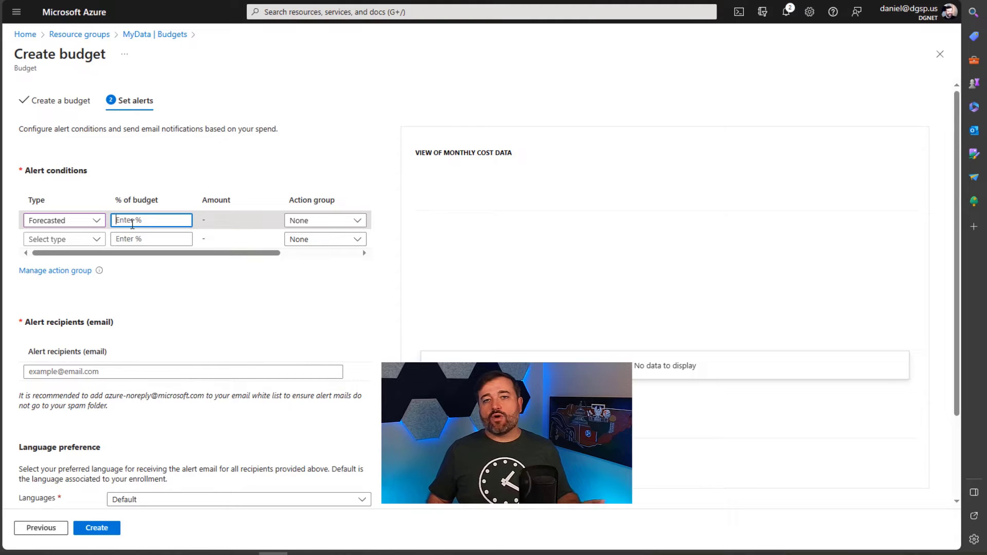
type("80")
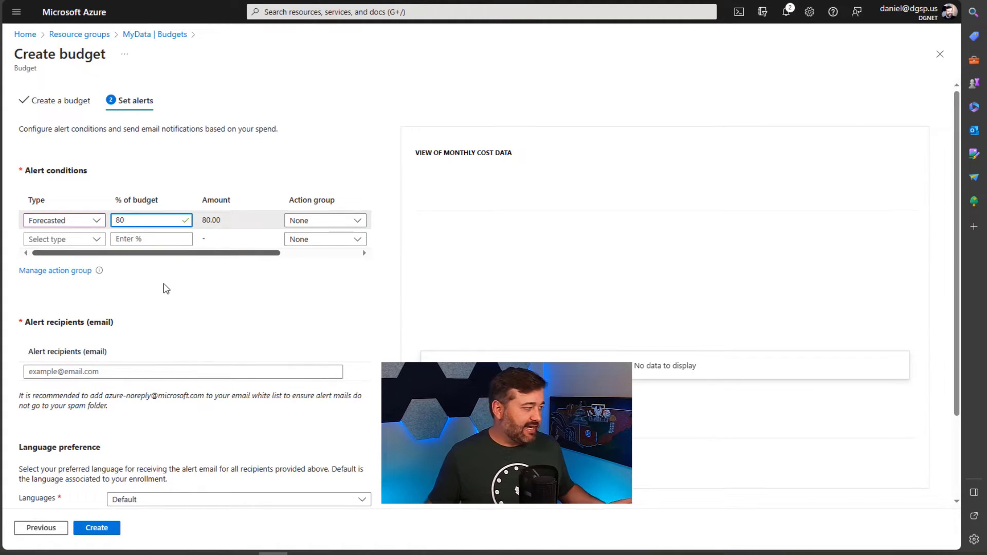
left_click(72, 241)
Step: Add a second alert condition of type Actual at 75% of the budget
left_click(59, 260)
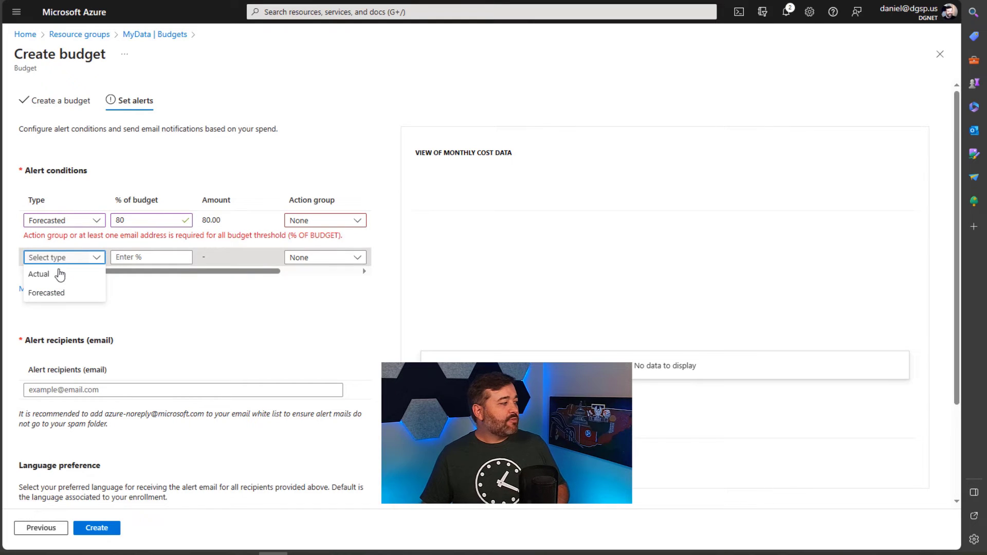
left_click(120, 258)
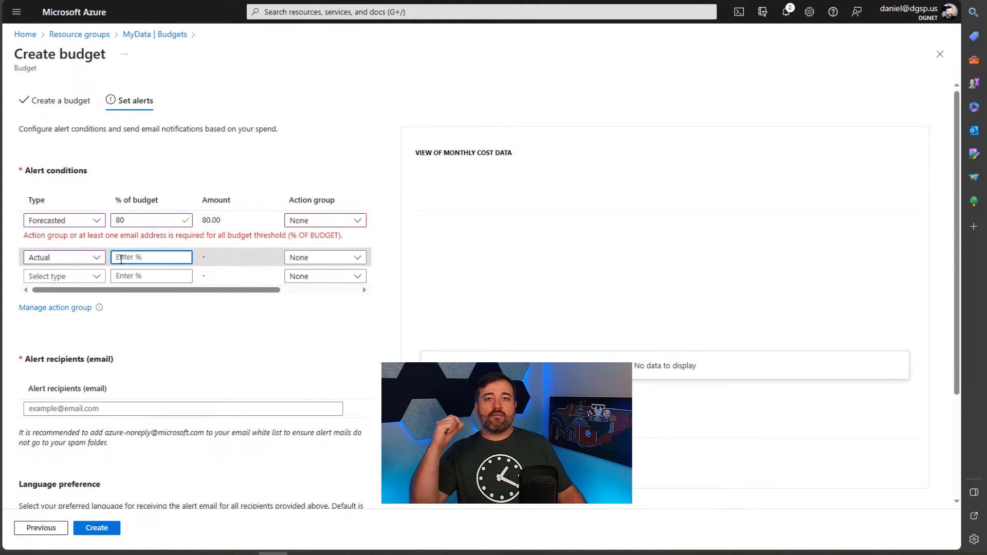
type("75")
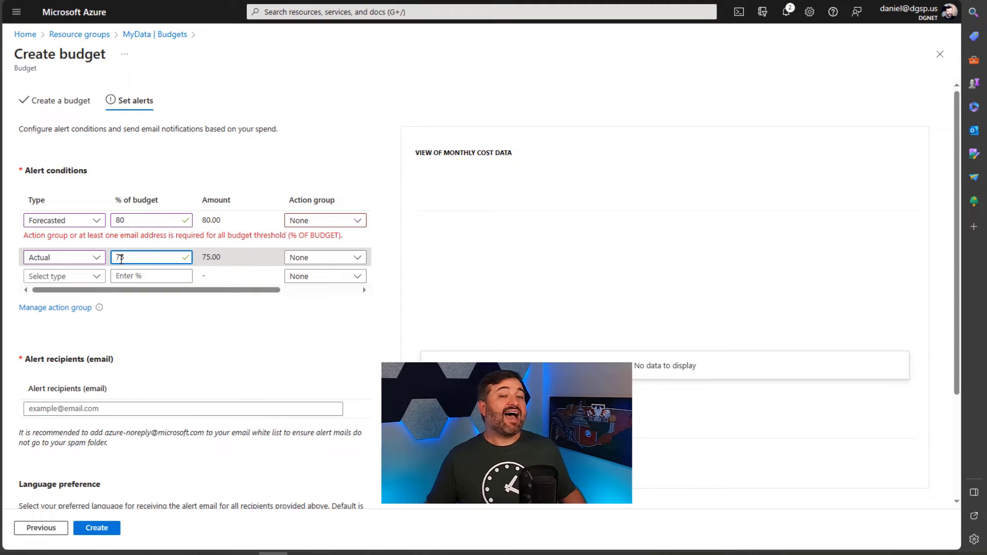
left_click(179, 336)
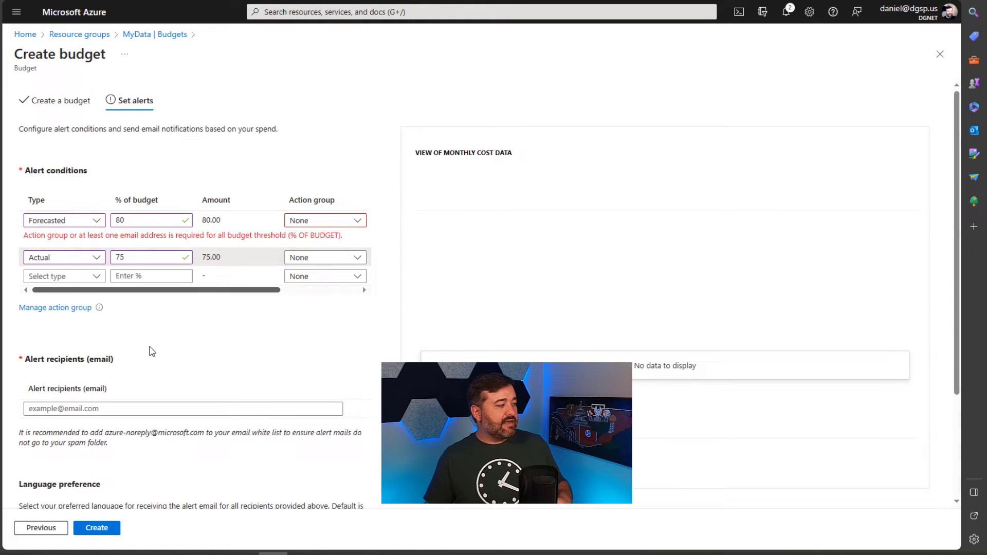
scroll(149, 348, "down", 1)
Step: Add the recipient's e-mail address under Alert recipients and create the budget
left_click(111, 346)
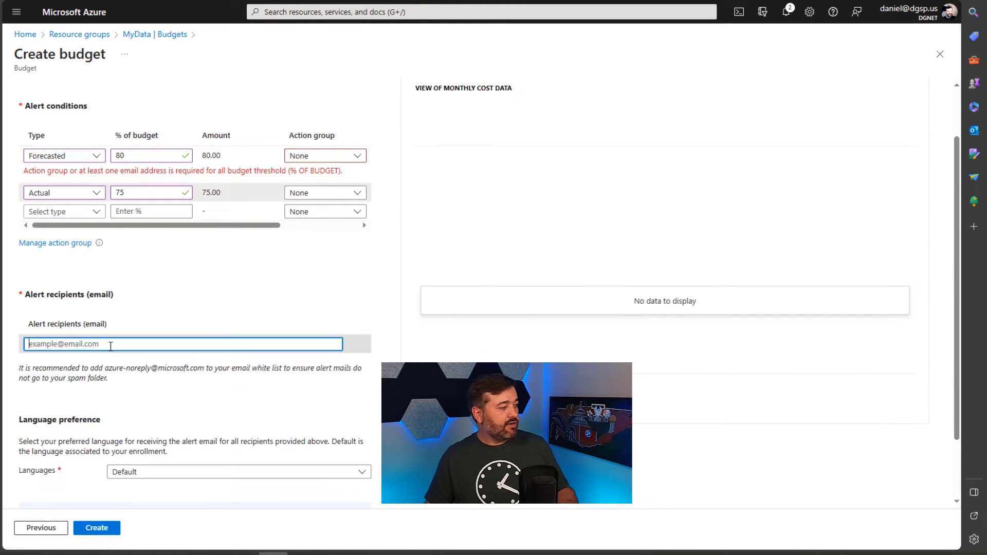
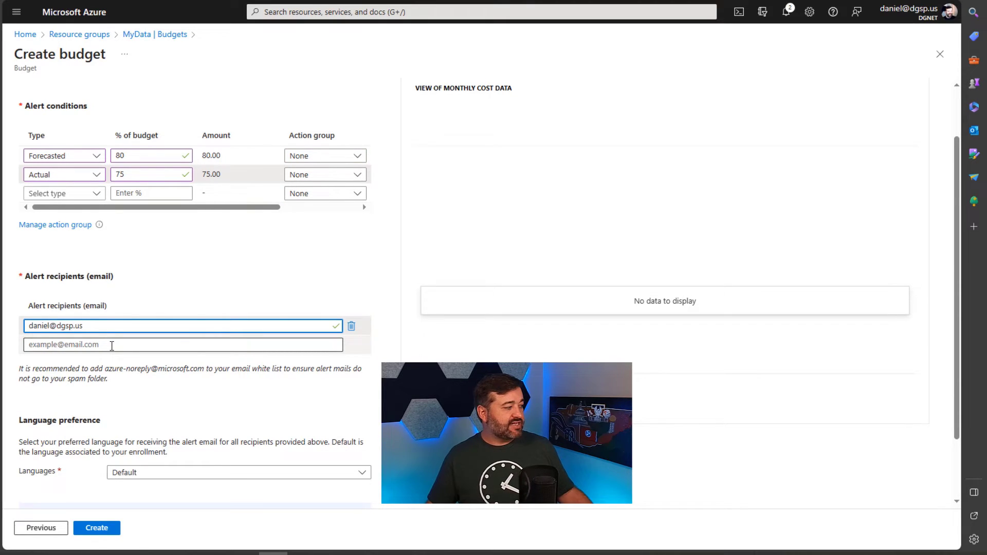
left_click(135, 370)
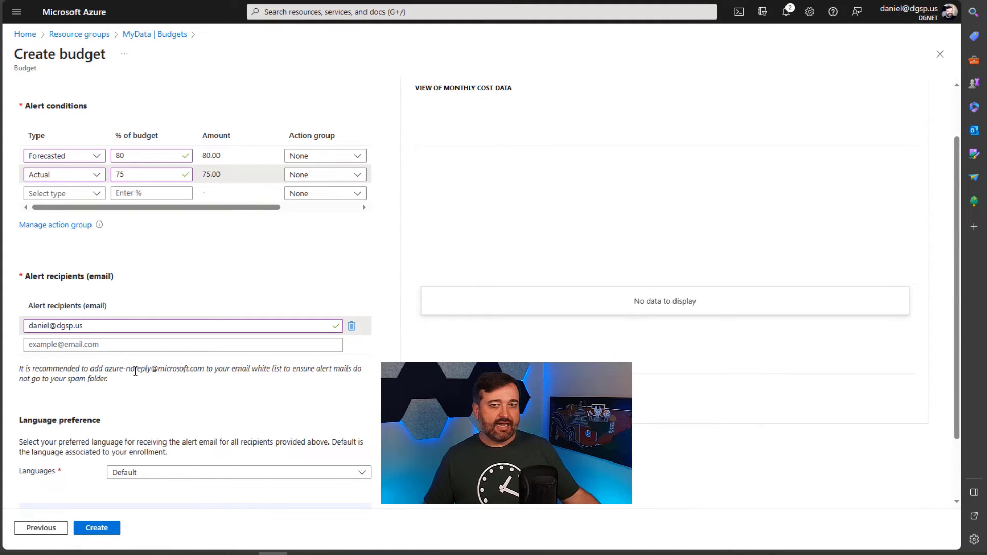
left_click(143, 376)
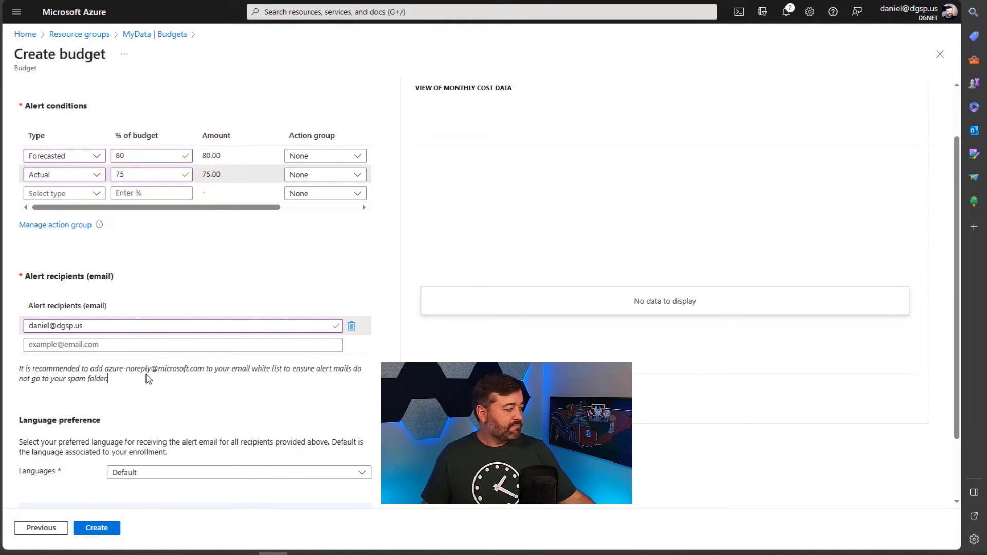
scroll(148, 379, "down", 2)
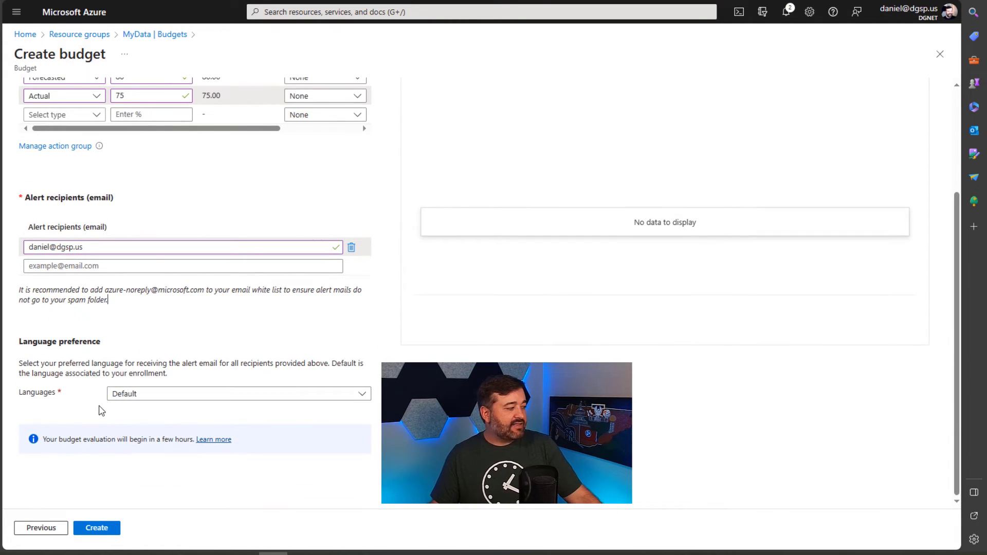
left_click(97, 529)
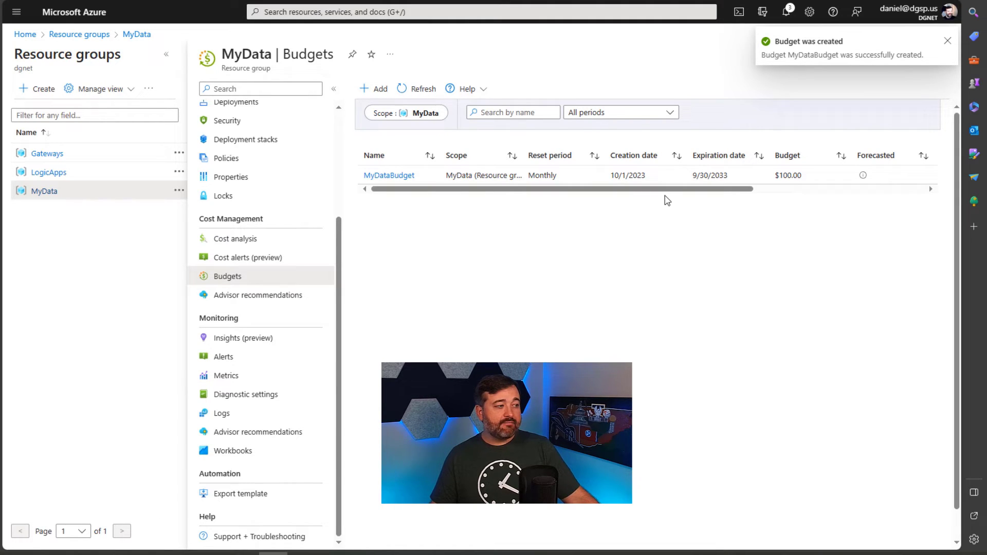
Step: Open MyDataBudget's details to review its spend and Forecasted 80% and Actual 75% alerts
left_click(400, 175)
scroll(383, 292, "down", 2)
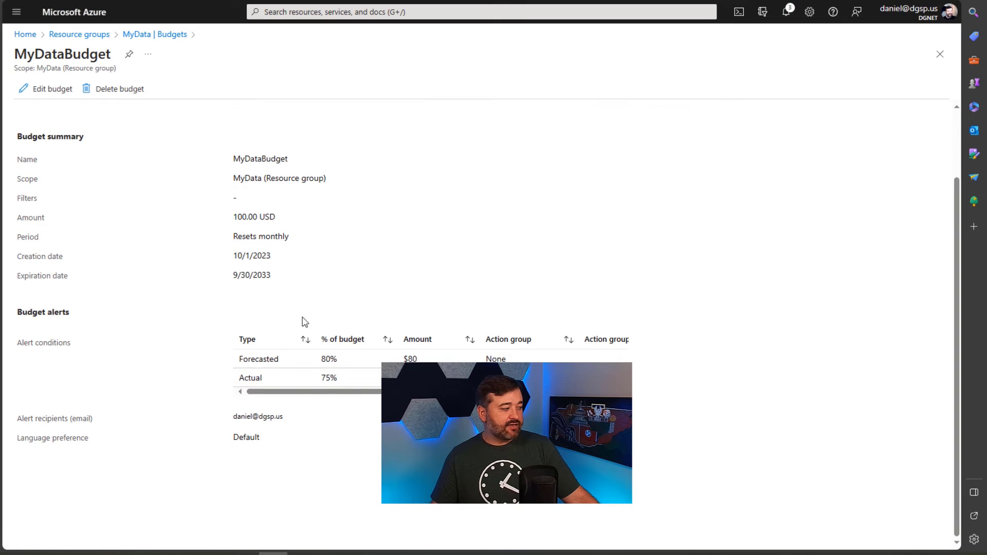
scroll(210, 308, "down", 1)
scroll(216, 311, "up", 2)
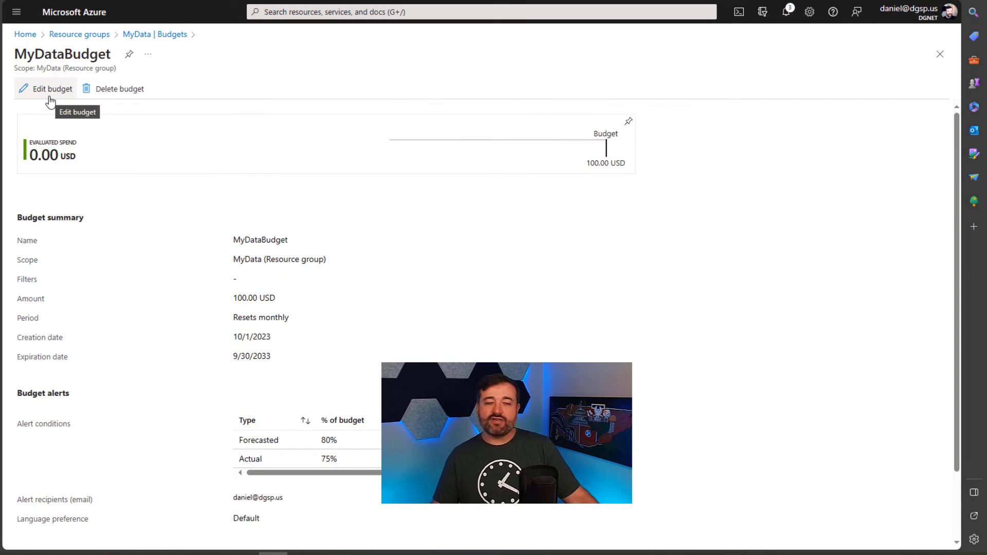